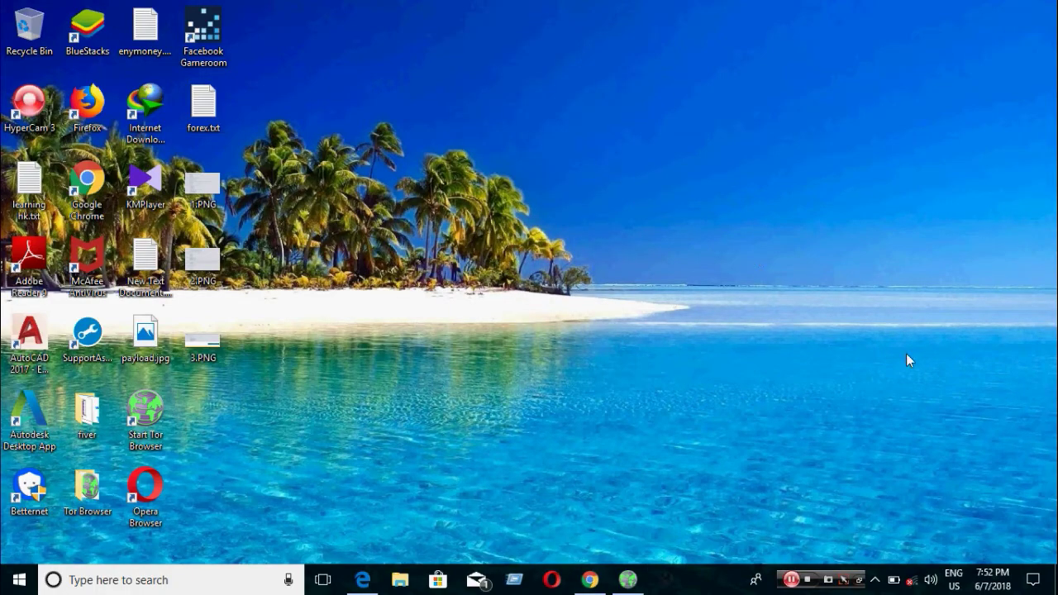
click(860, 581)
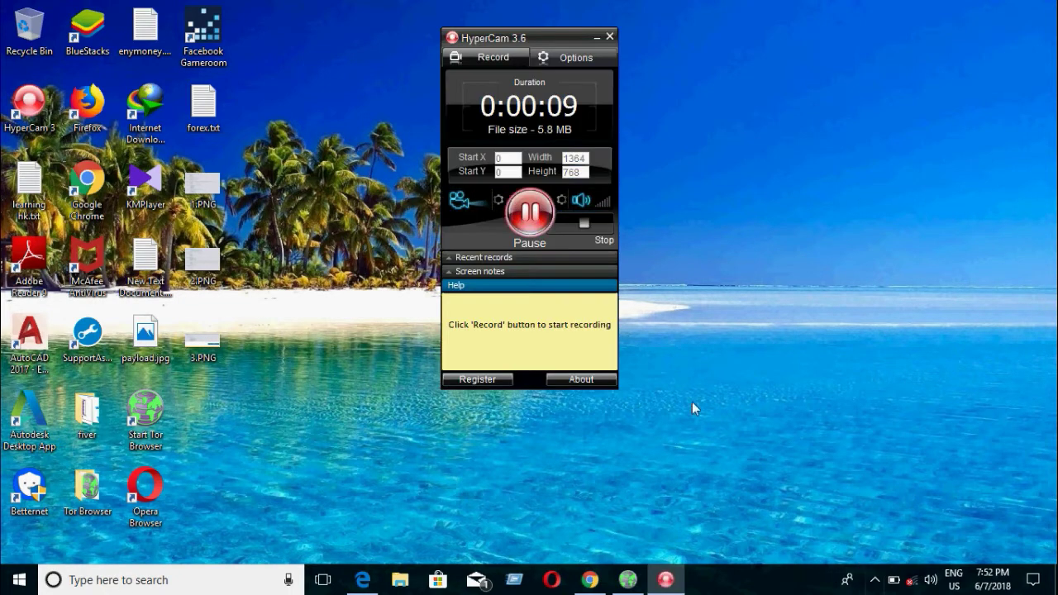
click(596, 37)
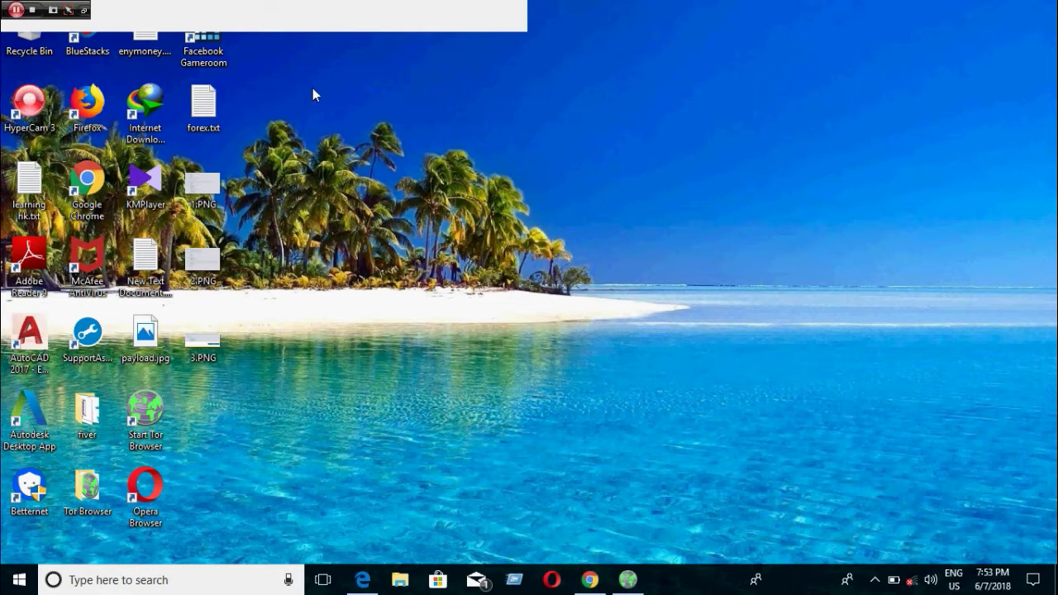
Step: Open McAfee AntiVirus, refresh its Privacy page and launch the removal of cookies and trackers
click(99, 262)
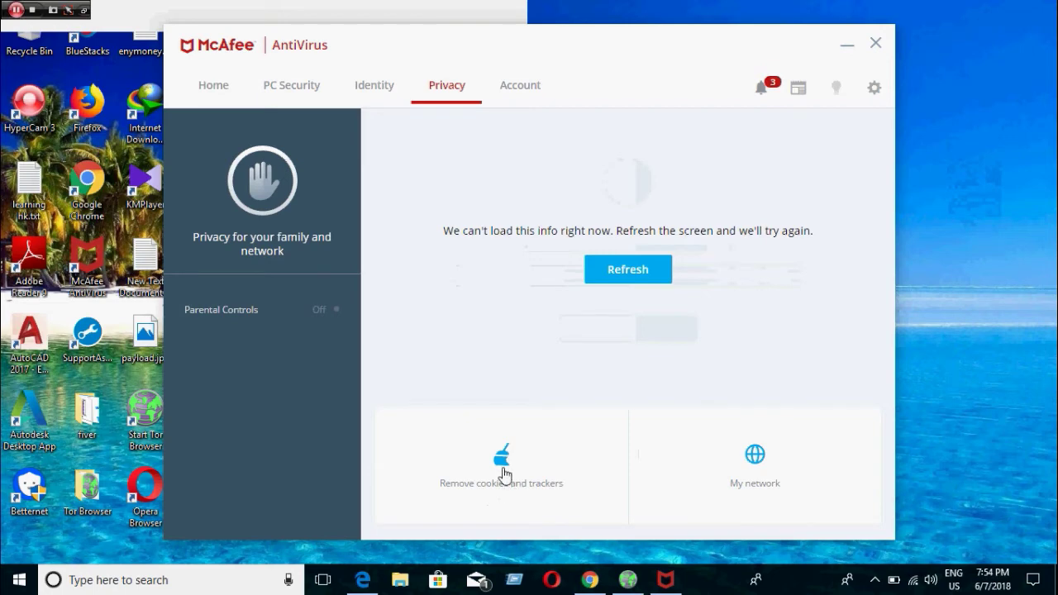
click(506, 467)
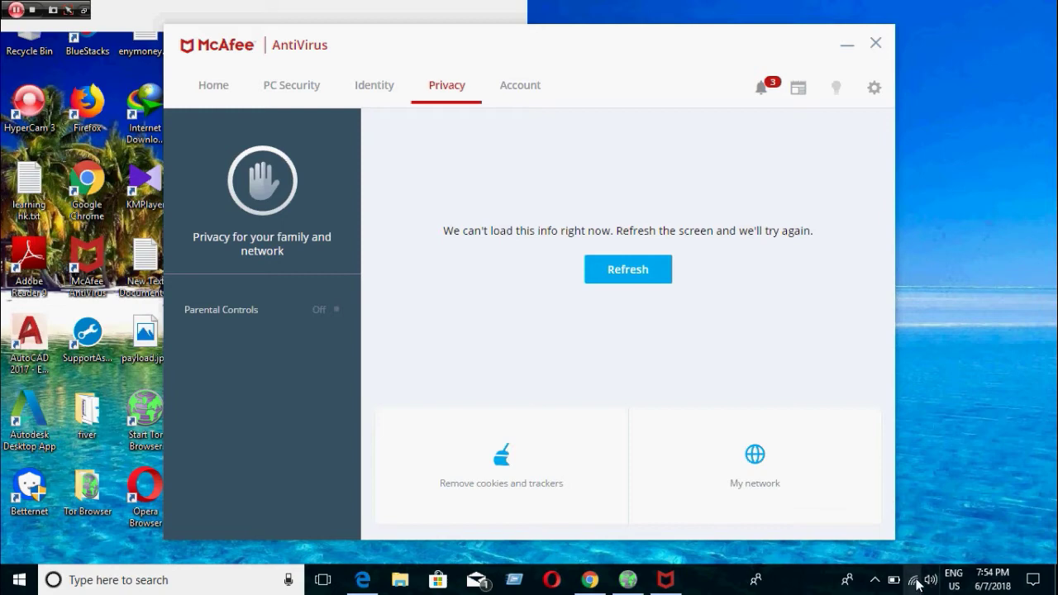
drag(917, 583, 893, 543)
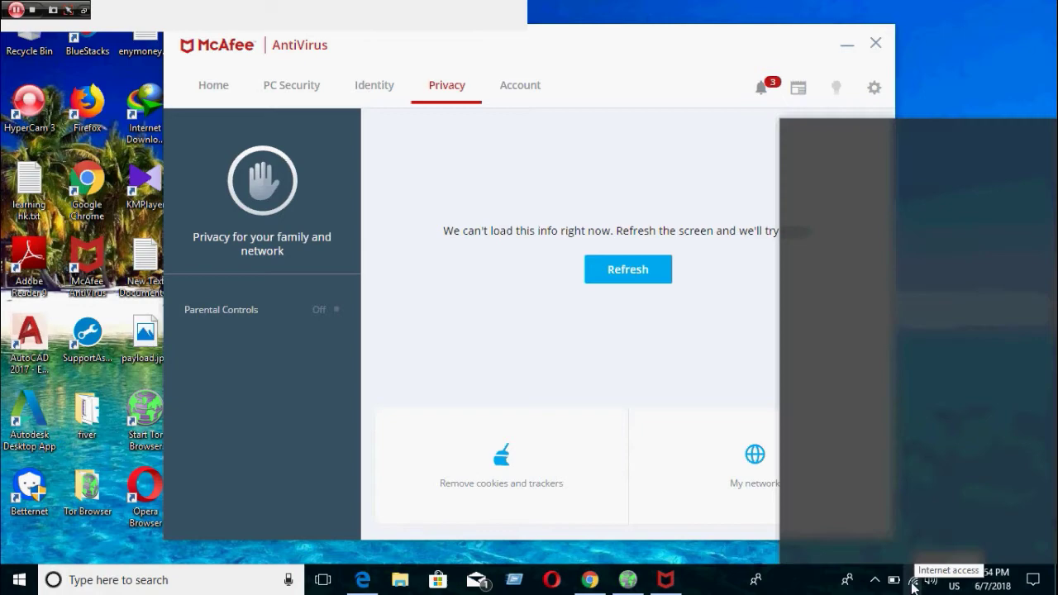
click(914, 585)
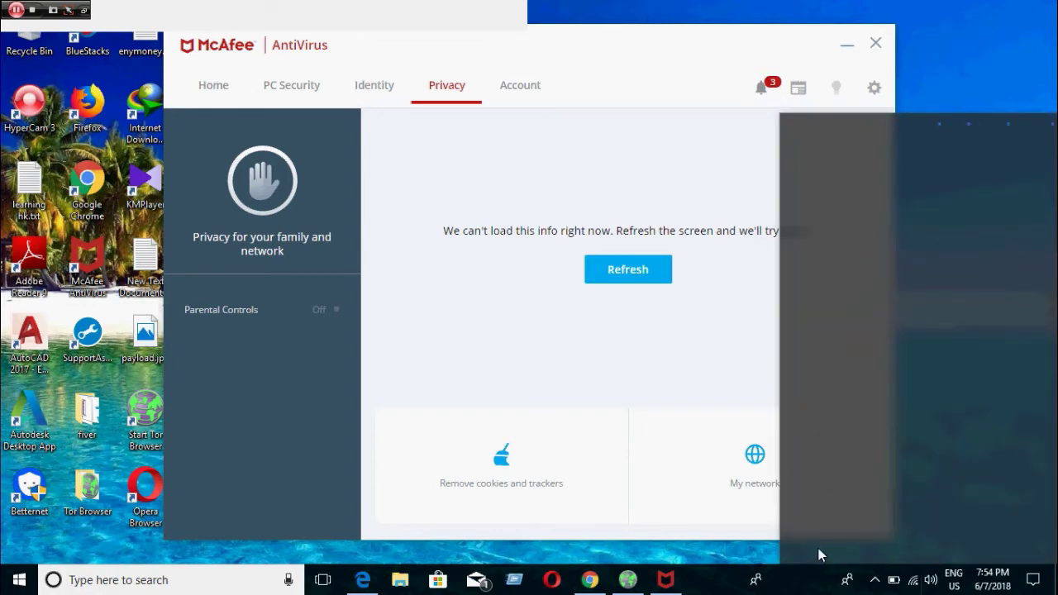
click(978, 78)
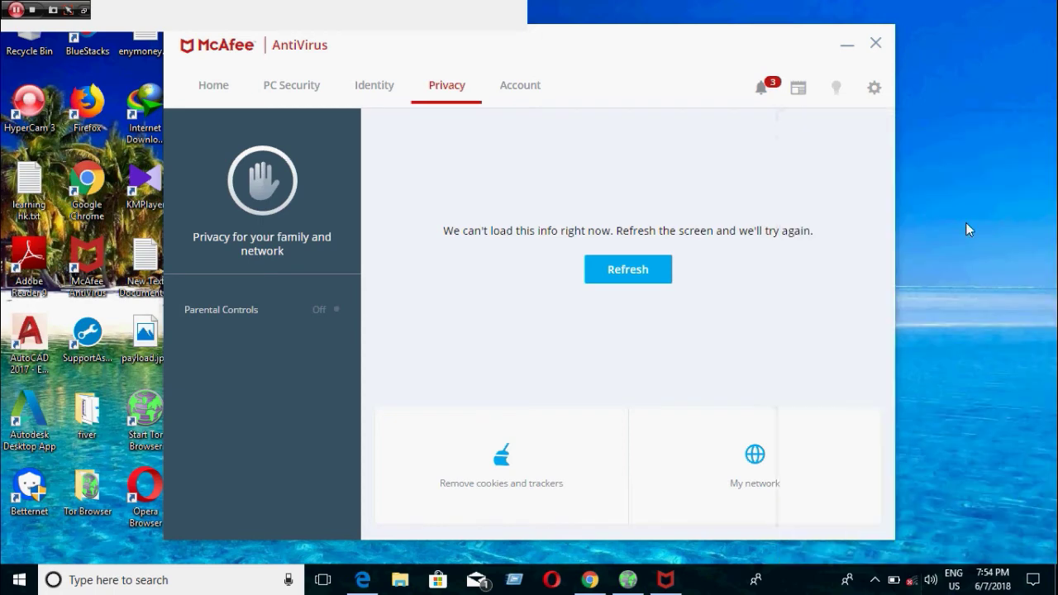
click(626, 275)
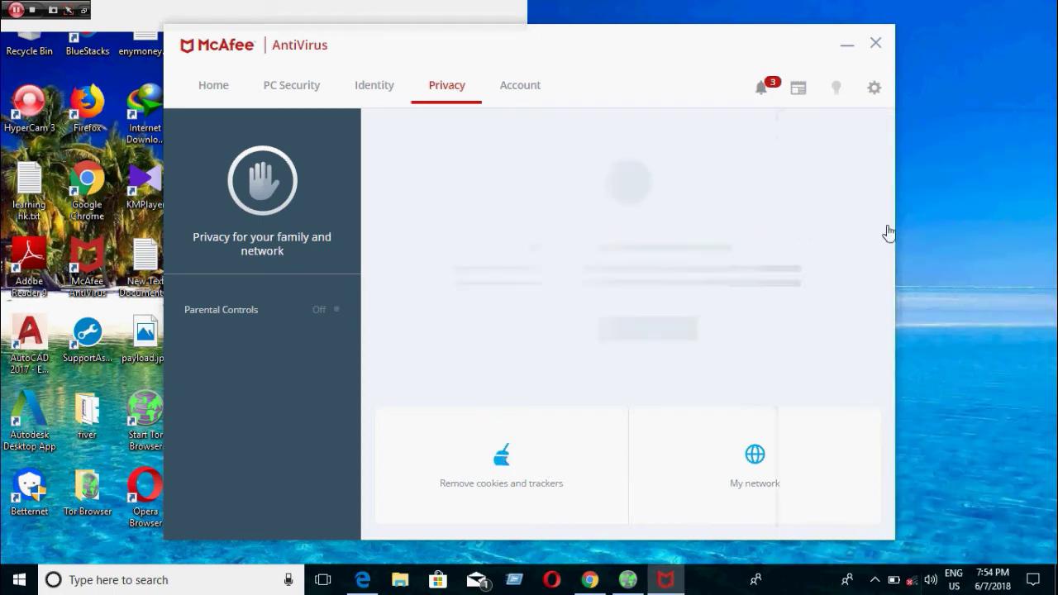
click(510, 469)
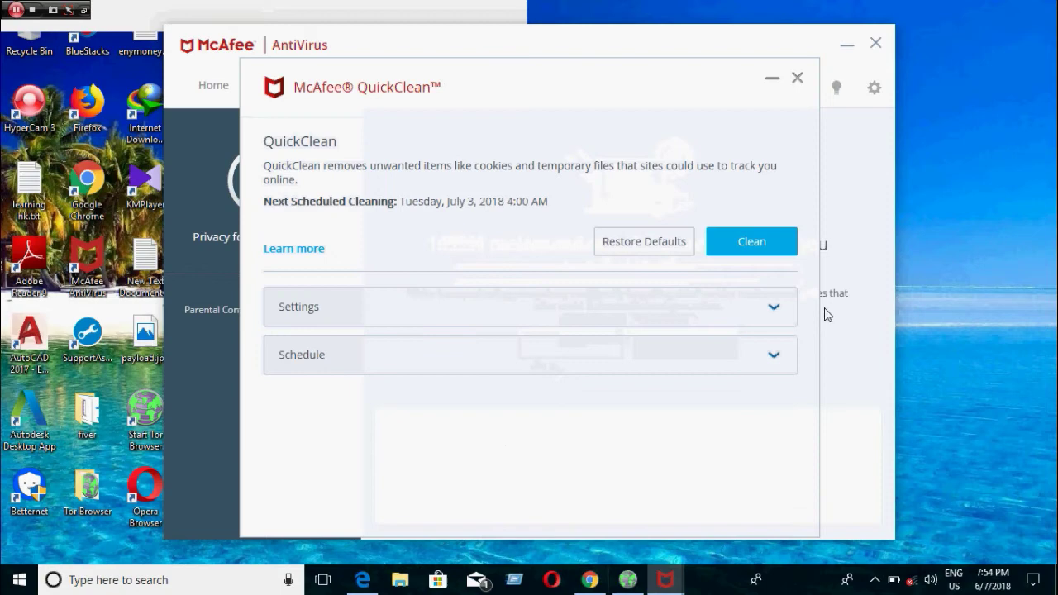
Step: Review the QuickClean settings for locations and items to clean, and its cleaning schedule options
click(780, 312)
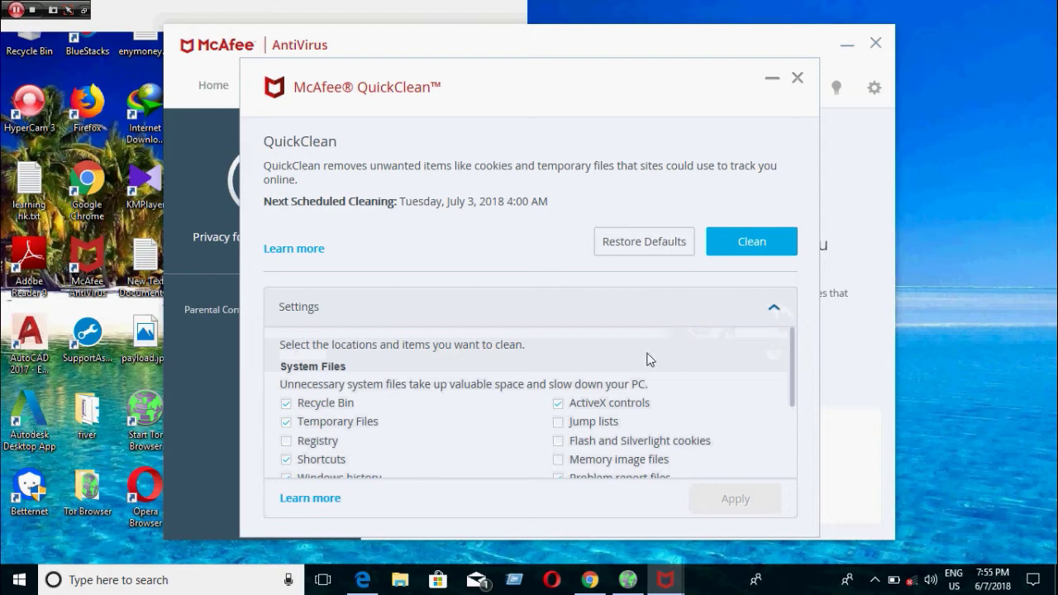
scroll(343, 450, down, 3)
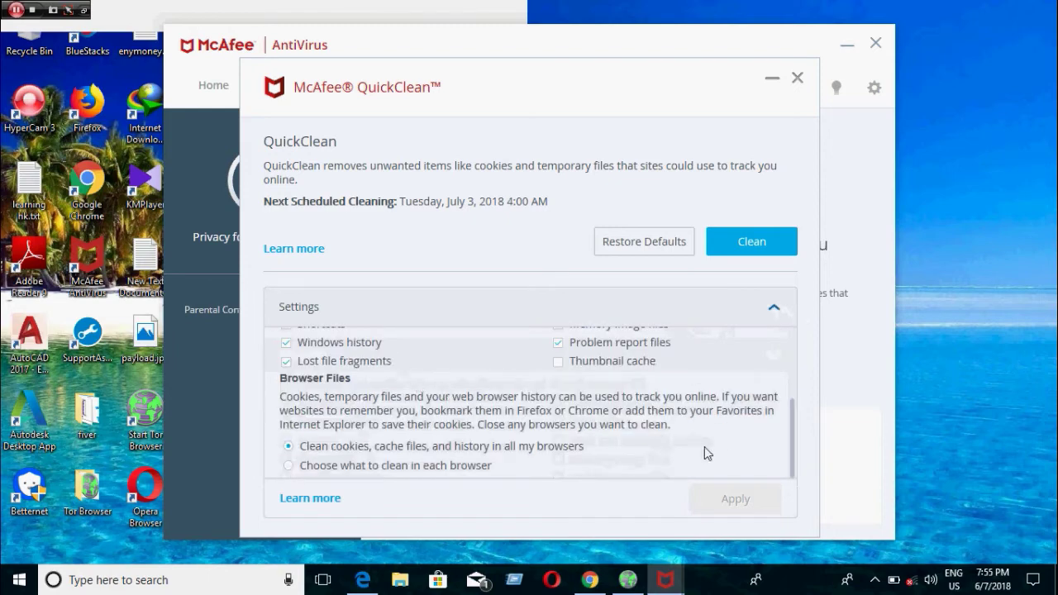
click(774, 309)
click(775, 355)
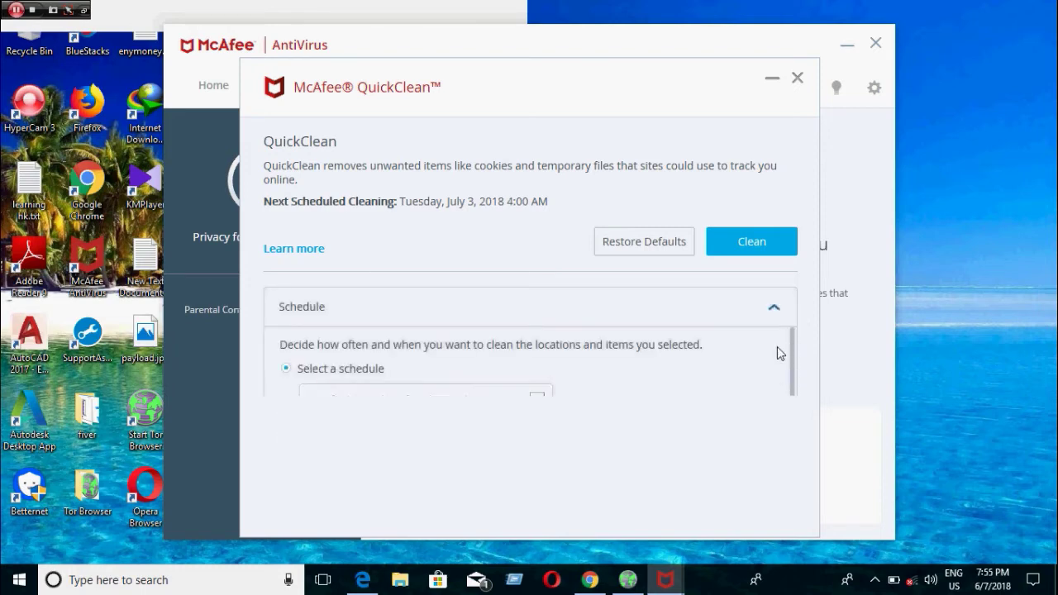
scroll(749, 368, down, 2)
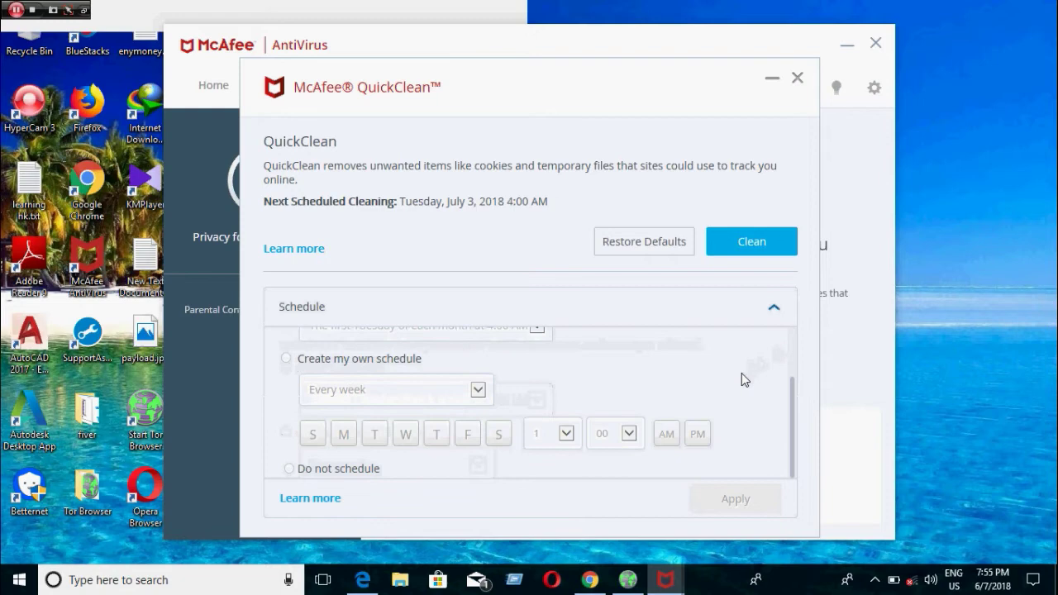
scroll(741, 372, up, 2)
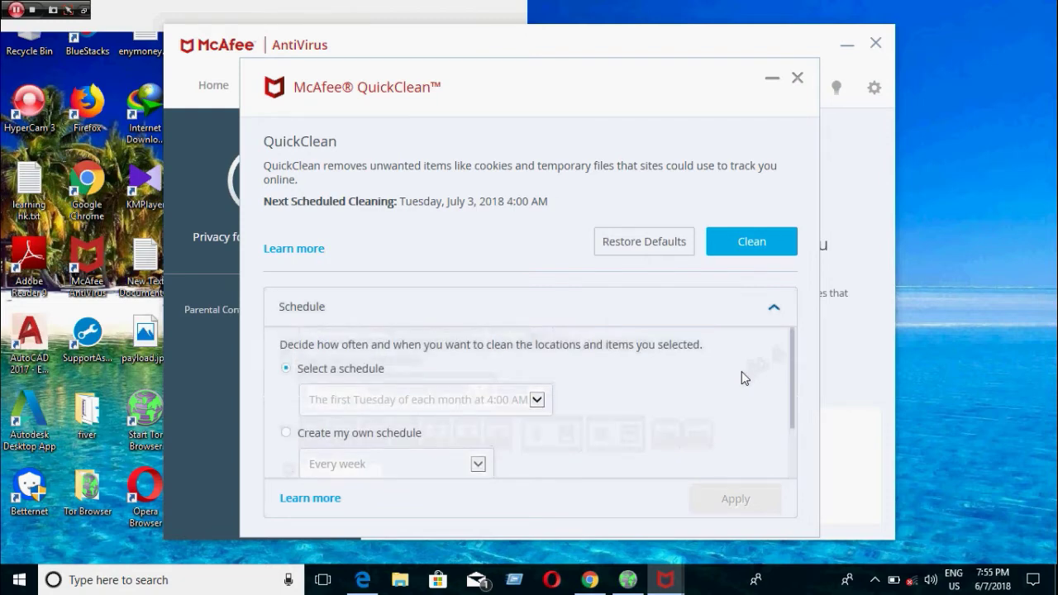
Step: Start a QuickClean scan and let it close the open Chrome and Microsoft Edge browsers
click(753, 249)
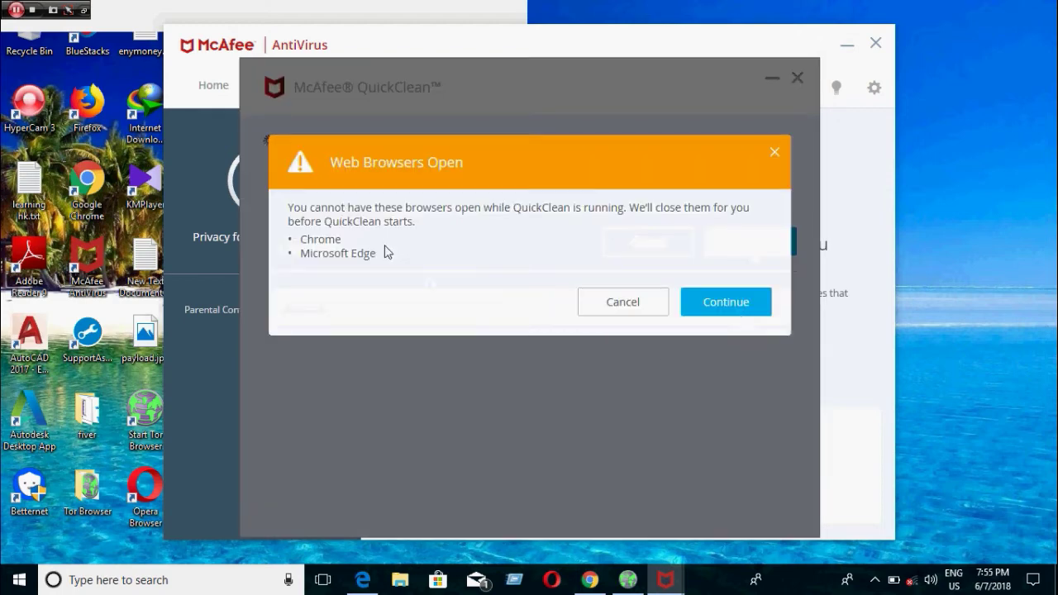
mouse_move(371, 569)
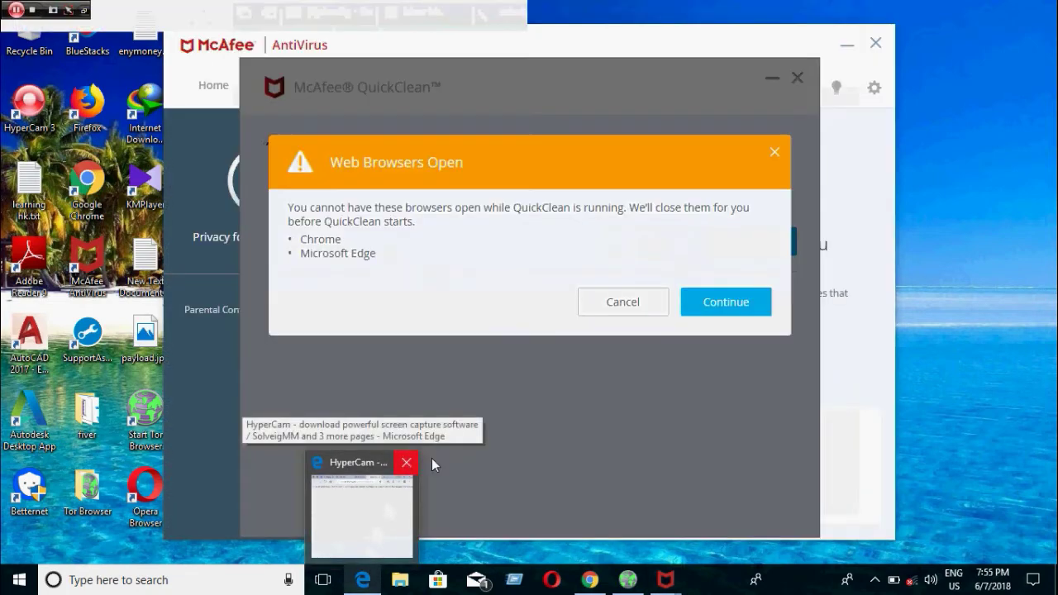
click(731, 302)
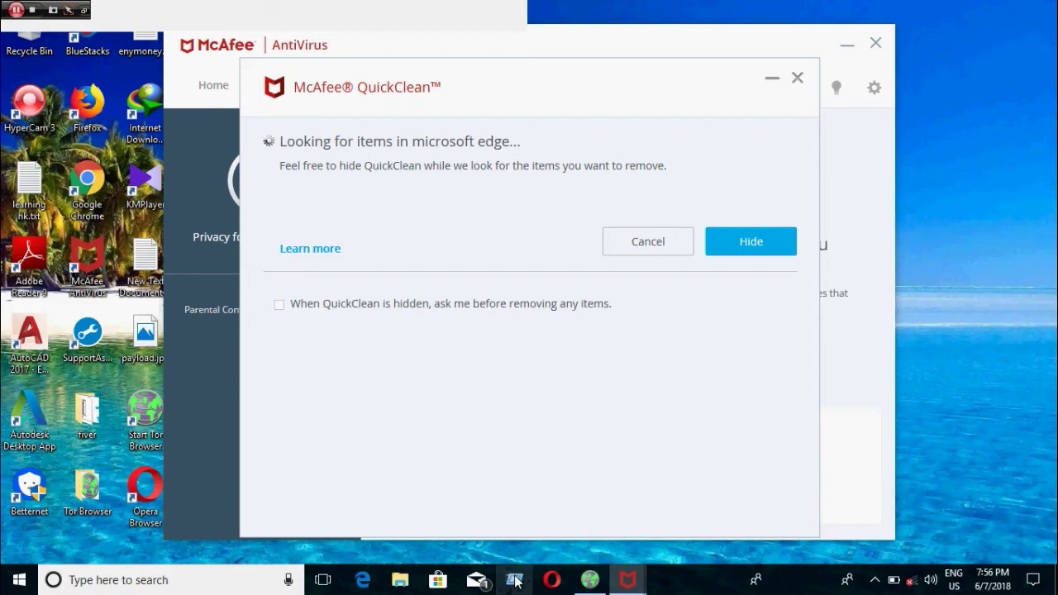
Step: Run the tree.com command while QuickClean is scanning
key(super+r)
click(133, 531)
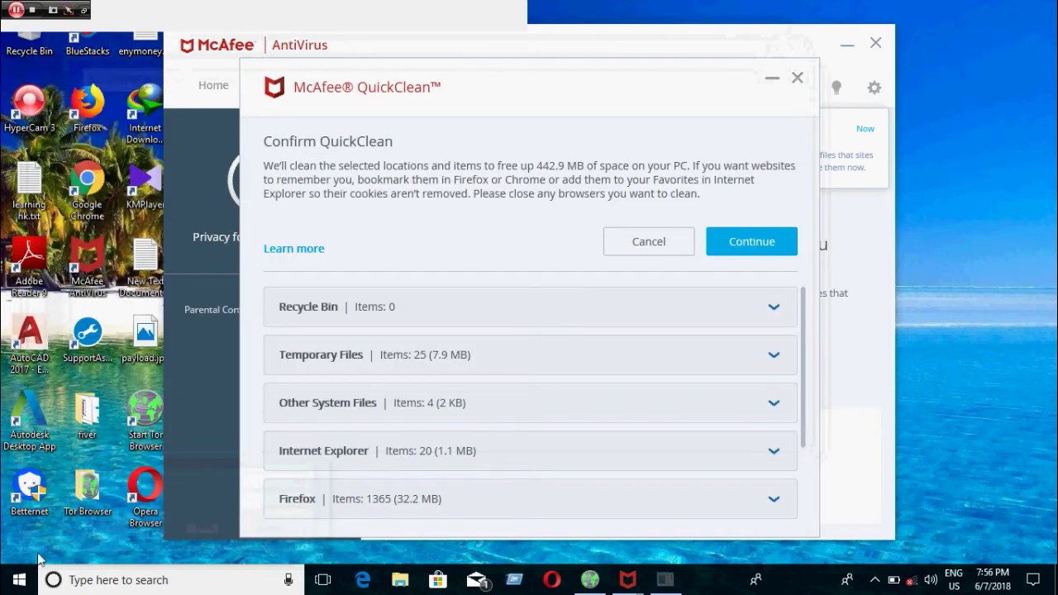
Step: Confirm the QuickClean removal of the found items, finish it and close McAfee AntiVirus
click(753, 248)
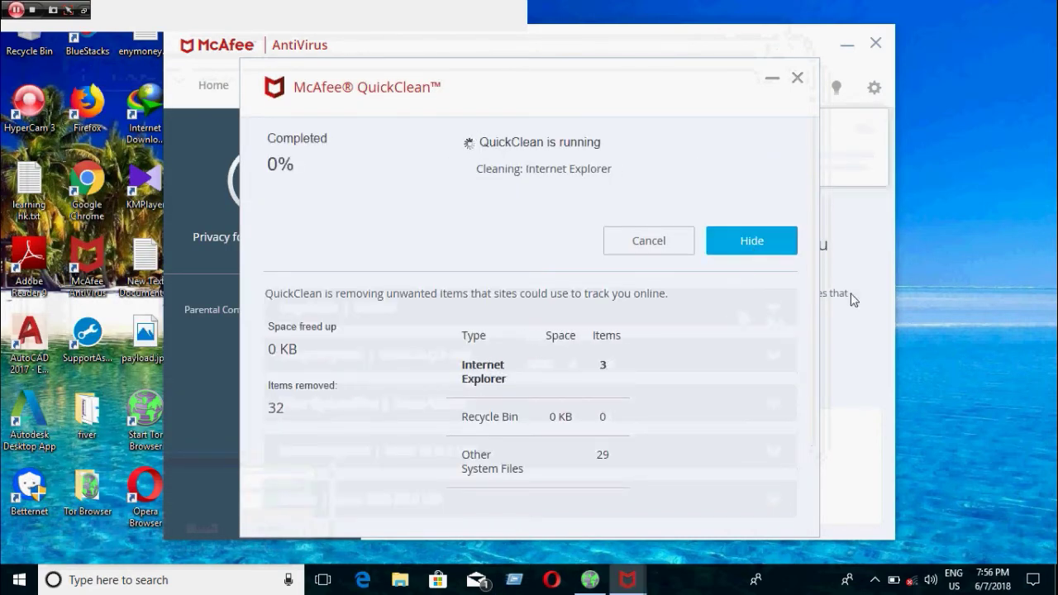
right_click(991, 172)
click(948, 238)
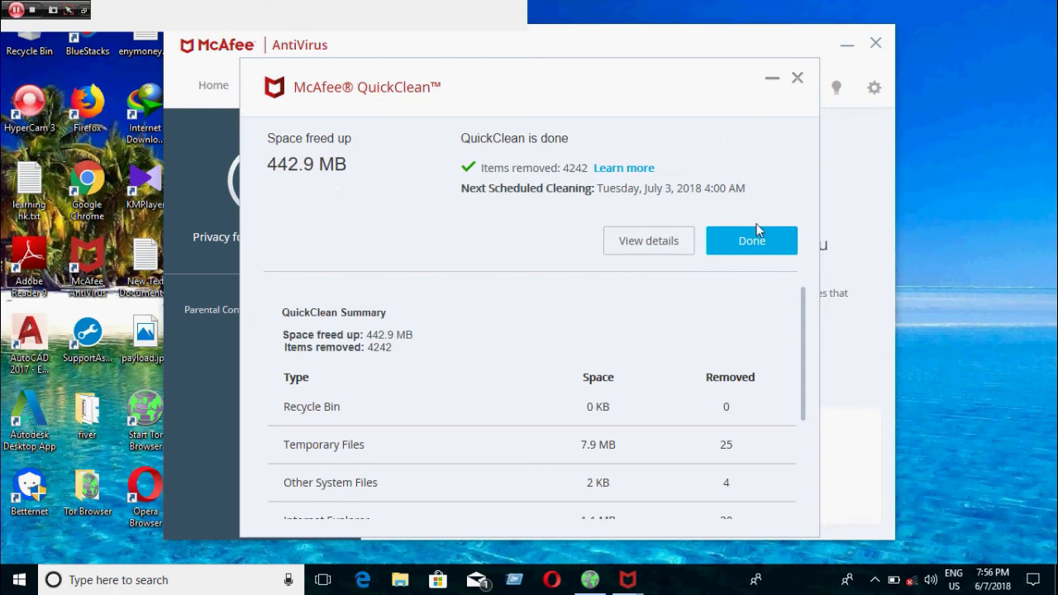
click(761, 251)
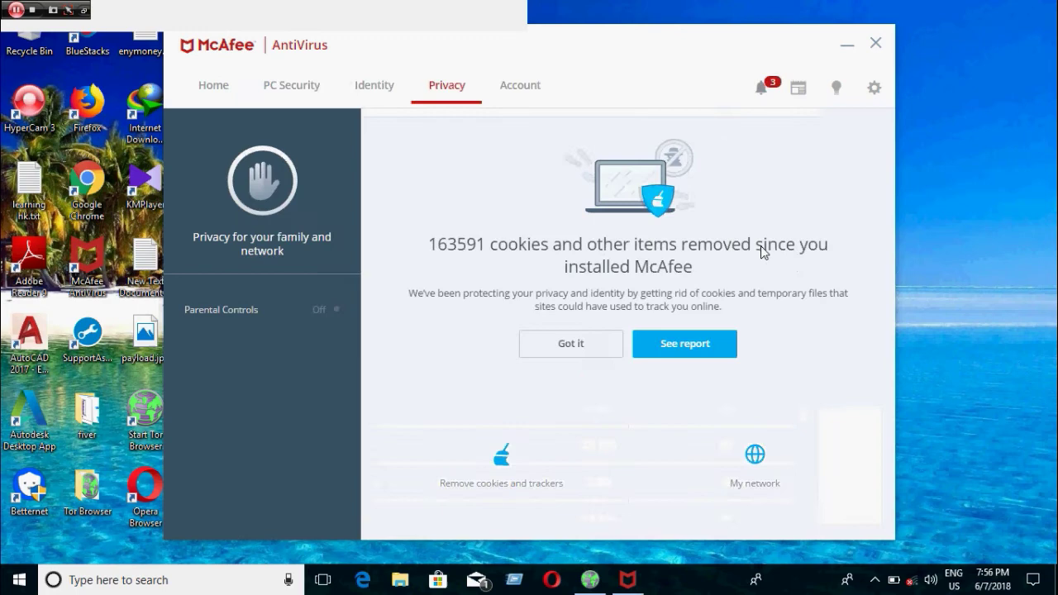
click(876, 43)
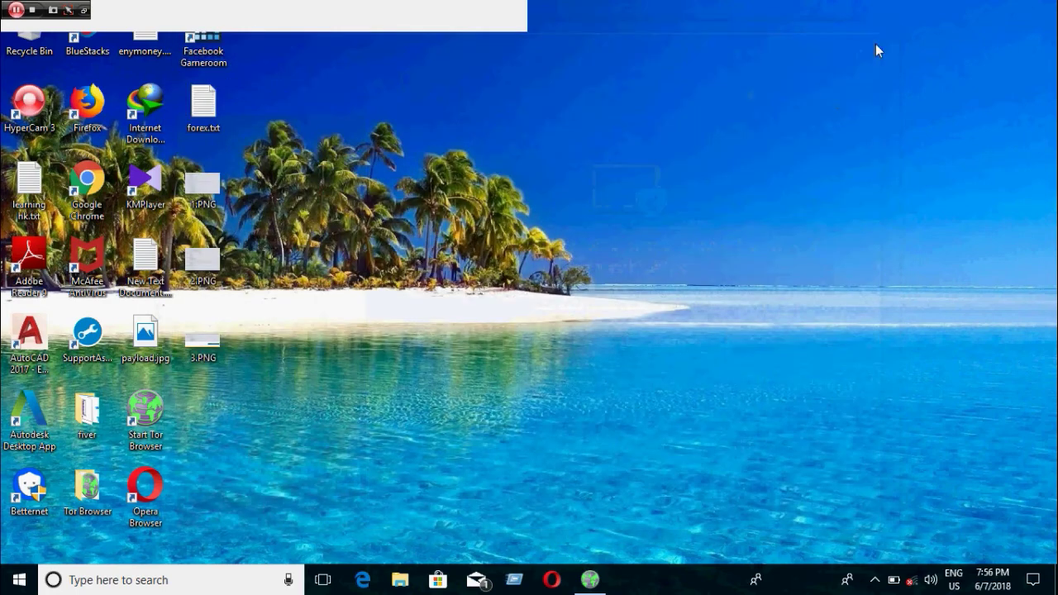
Step: Run the prefetch command to open the Windows prefetch folder and grant permanent access to it
click(514, 580)
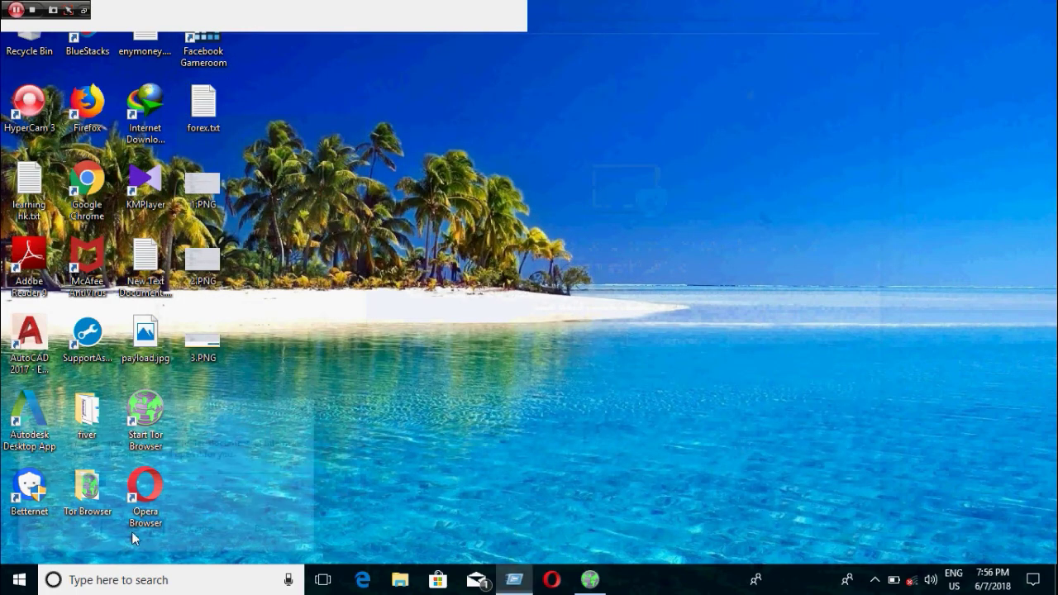
click(302, 482)
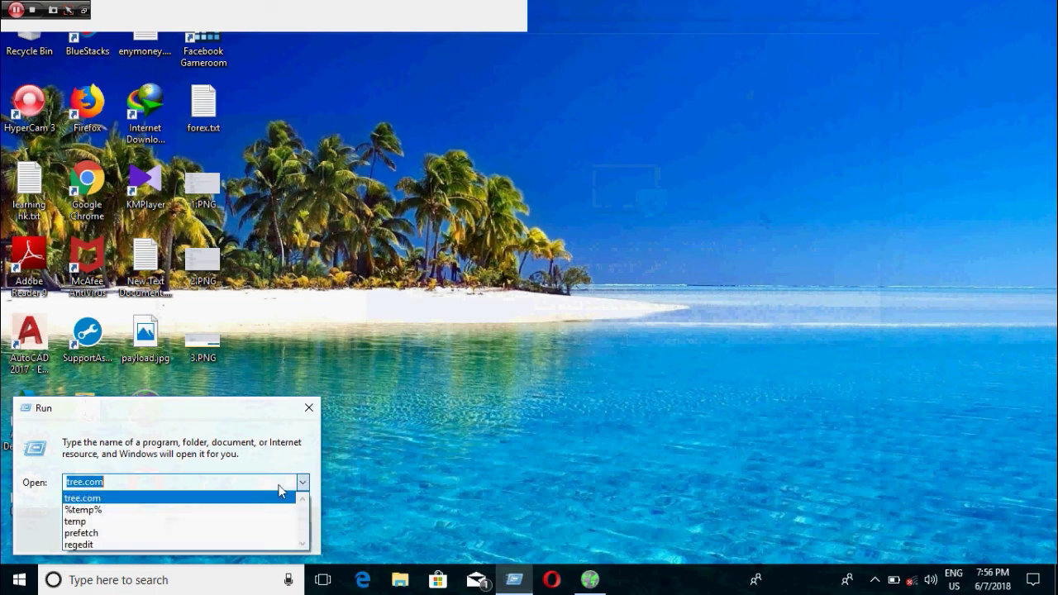
click(105, 533)
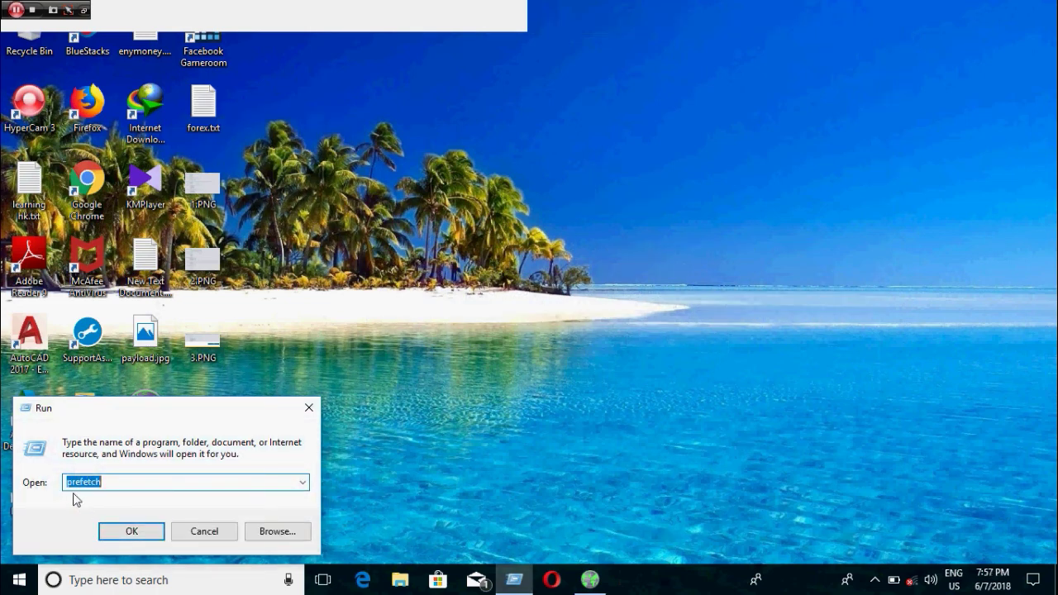
click(130, 532)
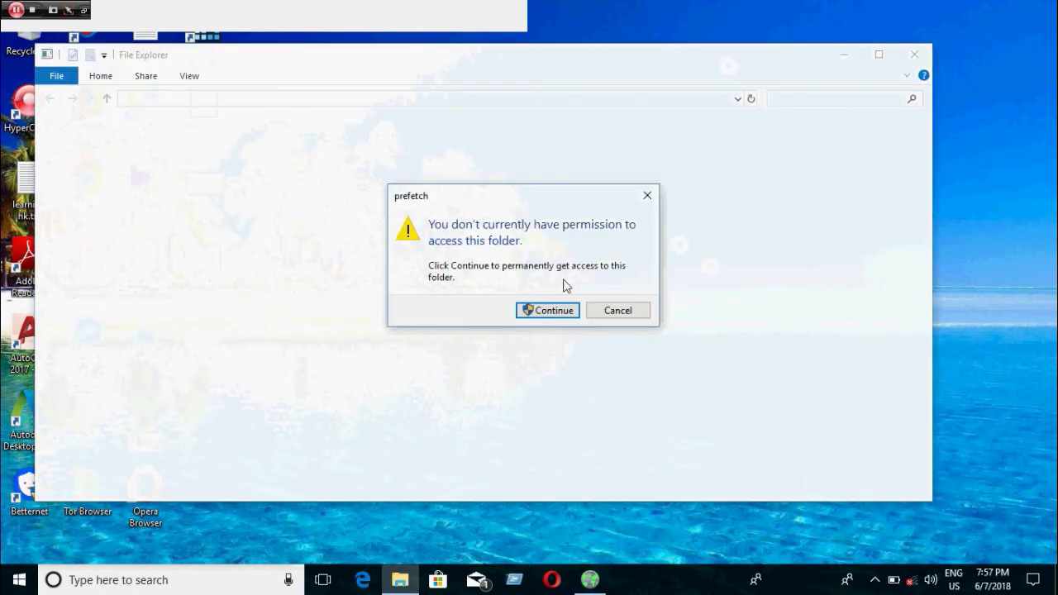
click(546, 311)
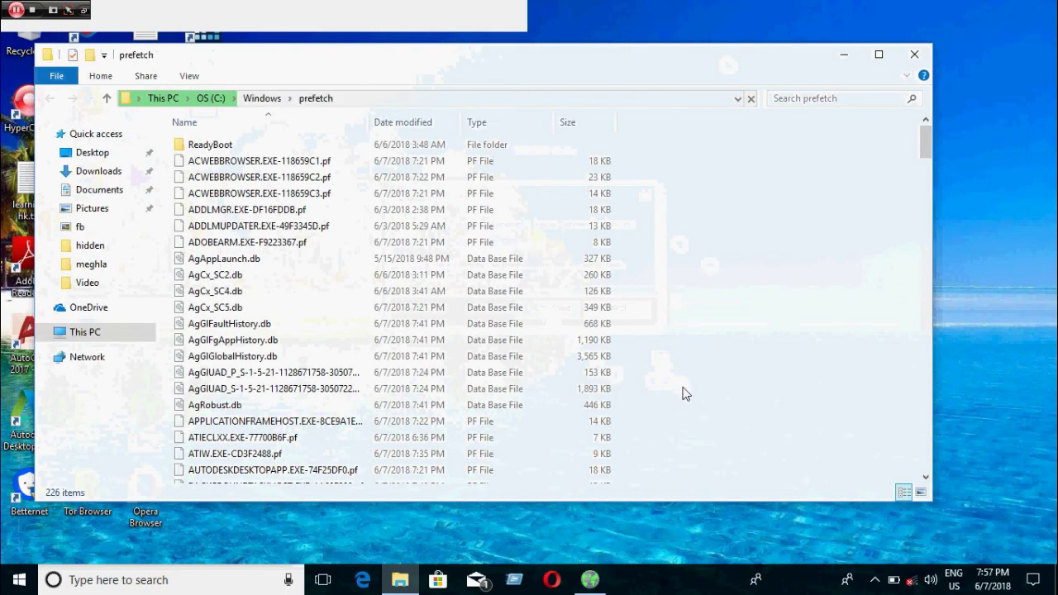
Step: Delete all items in the prefetch folder, skipping every file in use, and close the folder
key(ctrl+a)
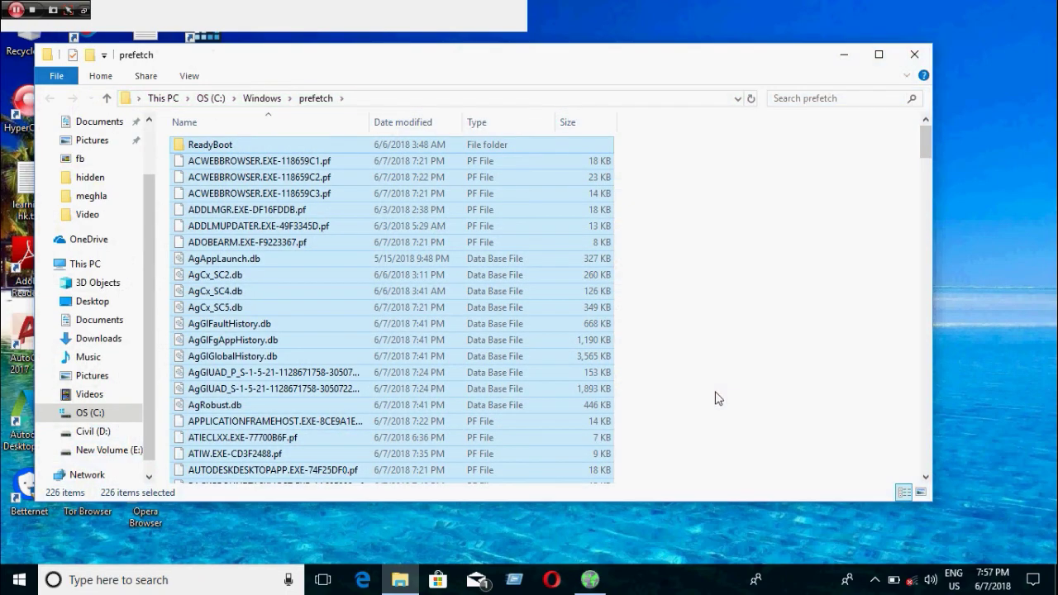
key(Delete)
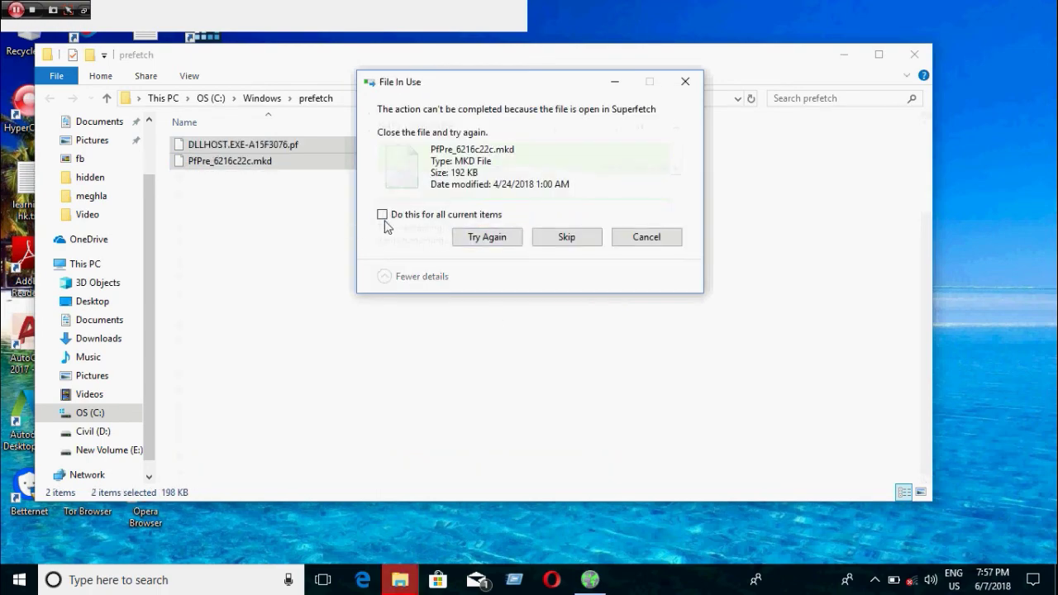
click(382, 215)
click(566, 238)
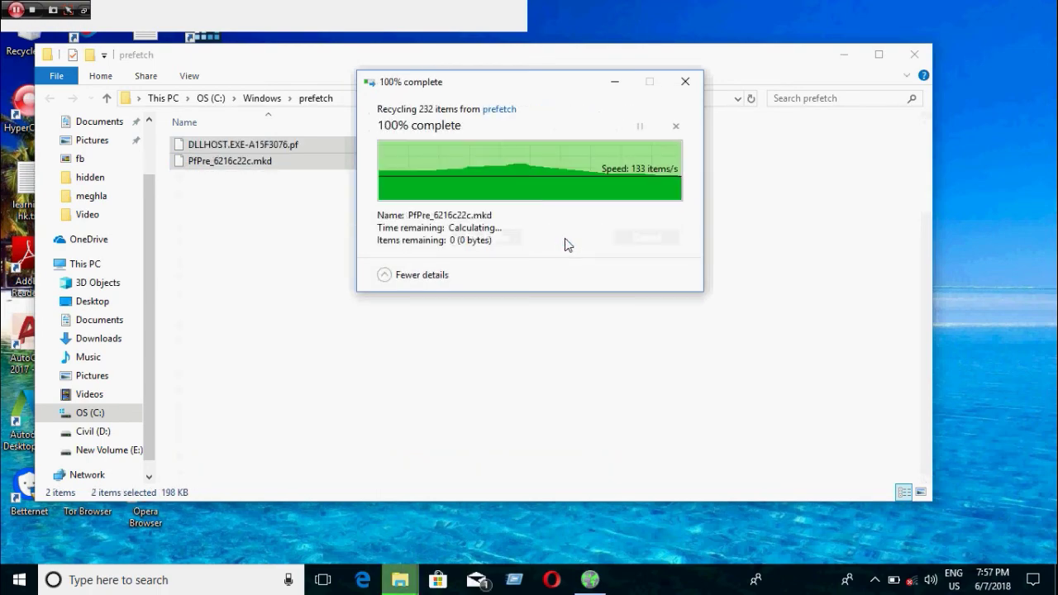
click(927, 55)
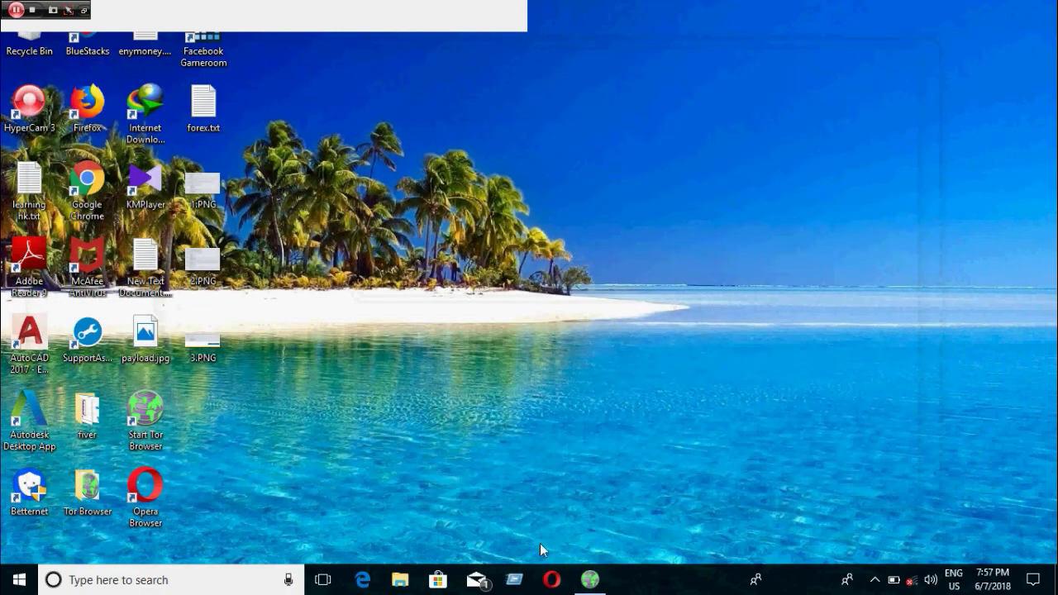
Step: Run the %temp% command to open the local Temp folder
key(super+r)
click(303, 482)
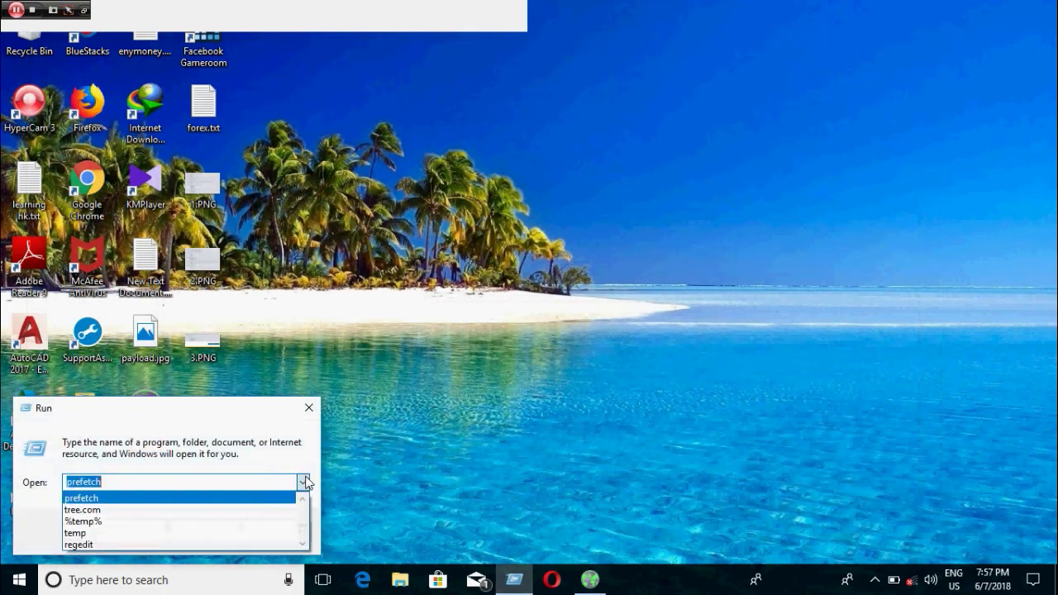
click(120, 523)
click(149, 534)
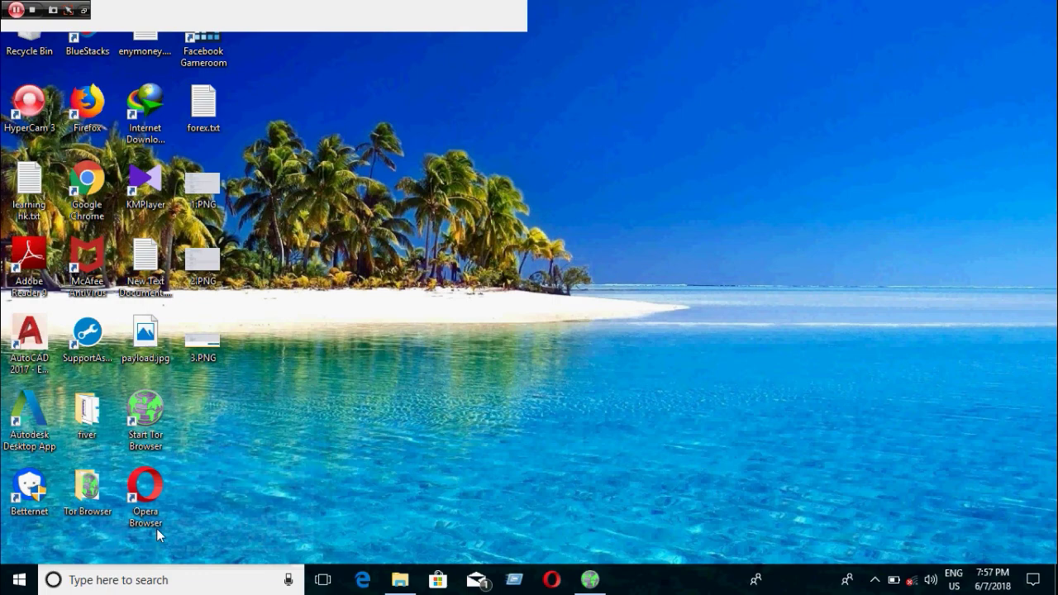
Step: Delete all items in the Temp folder, skipping the files in use, and close the folder
key(ctrl+a)
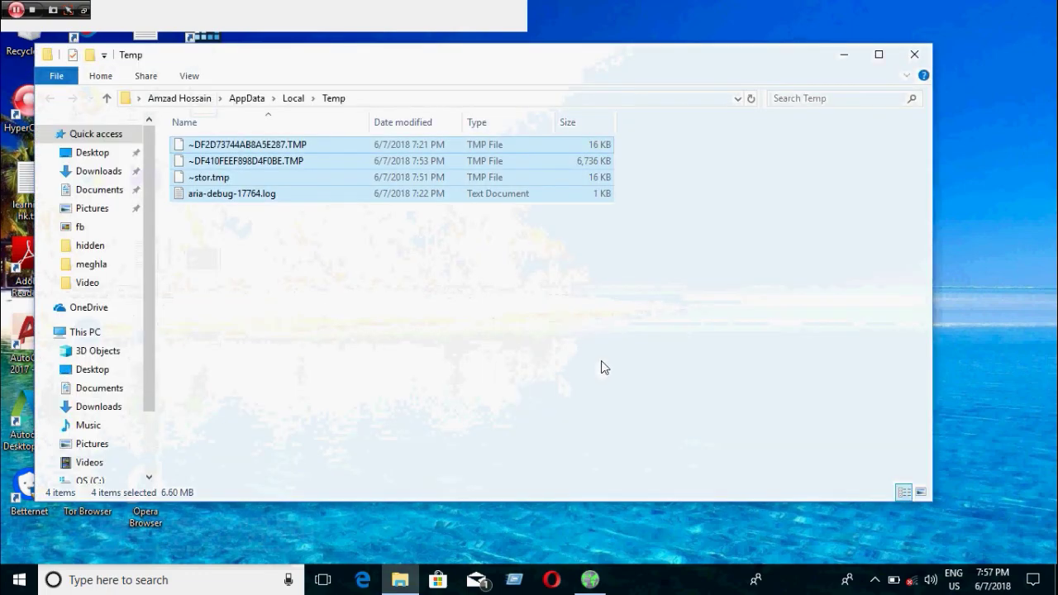
key(Delete)
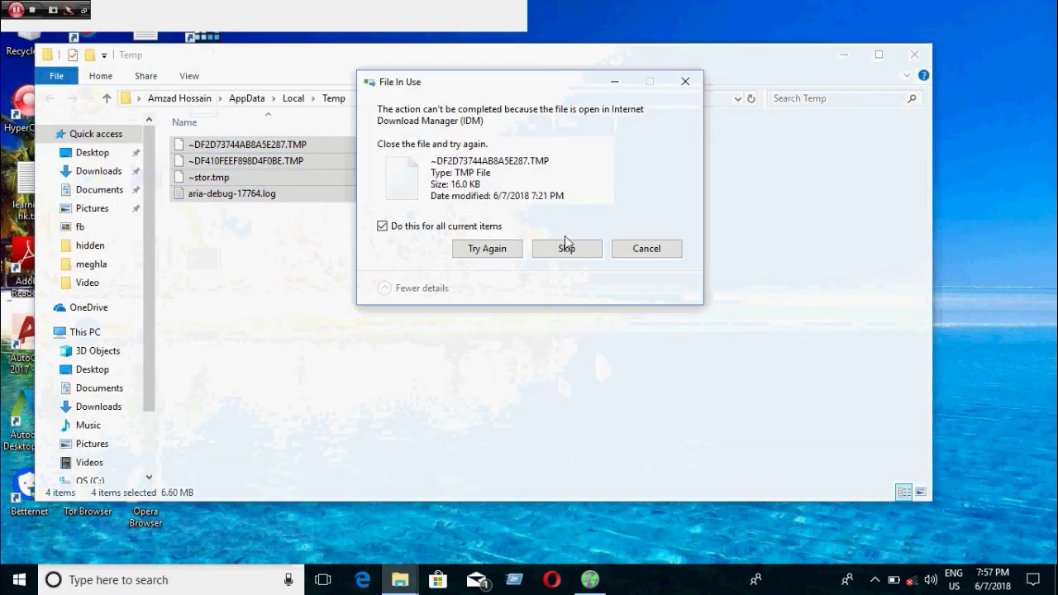
click(564, 248)
click(921, 55)
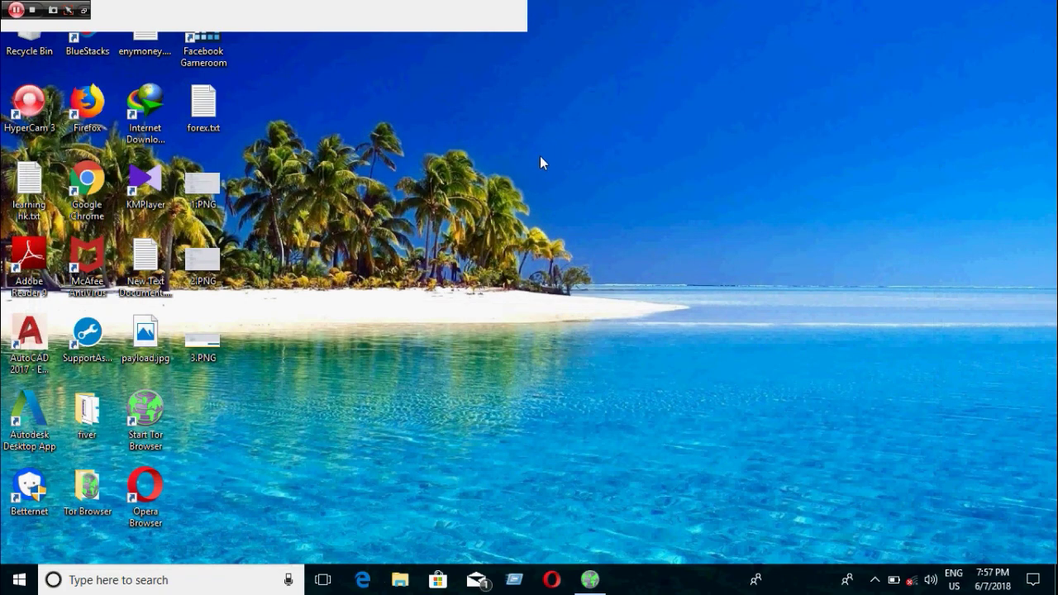
Step: Refresh the desktop three times
right_click(540, 155)
click(609, 221)
right_click(607, 218)
click(656, 286)
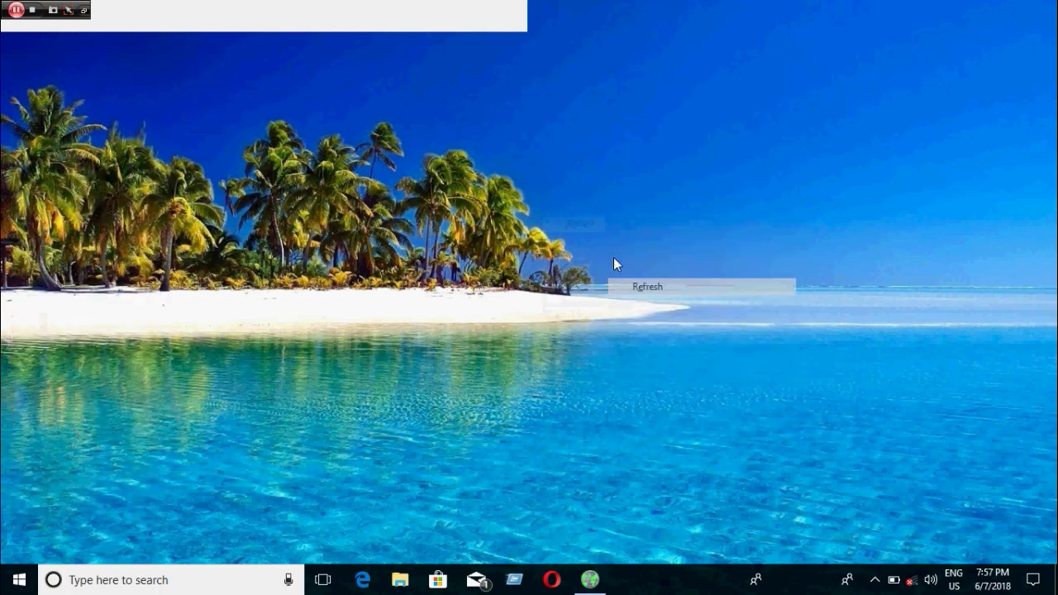
right_click(572, 224)
click(654, 297)
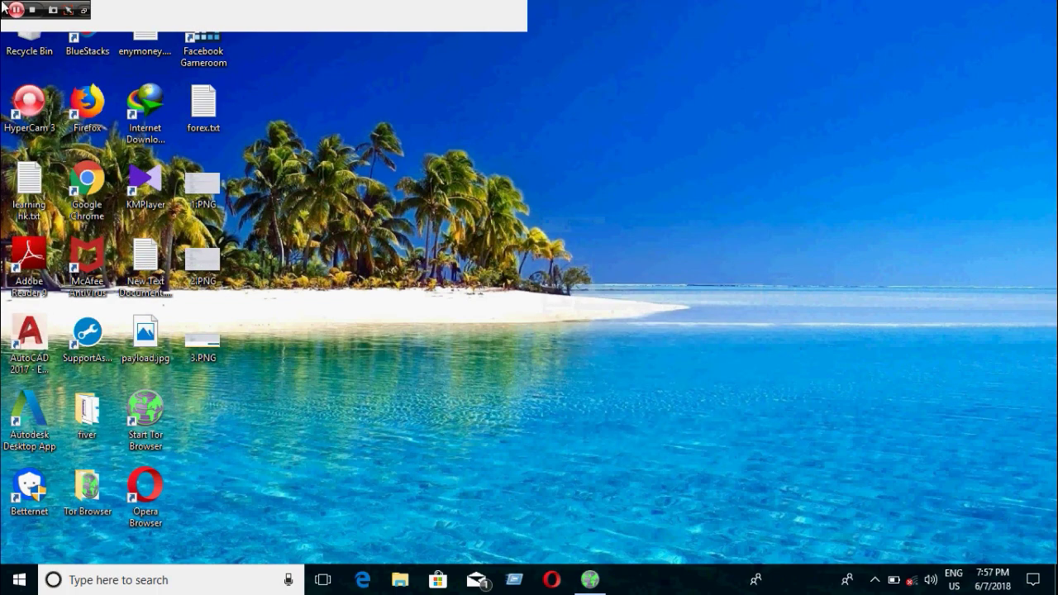